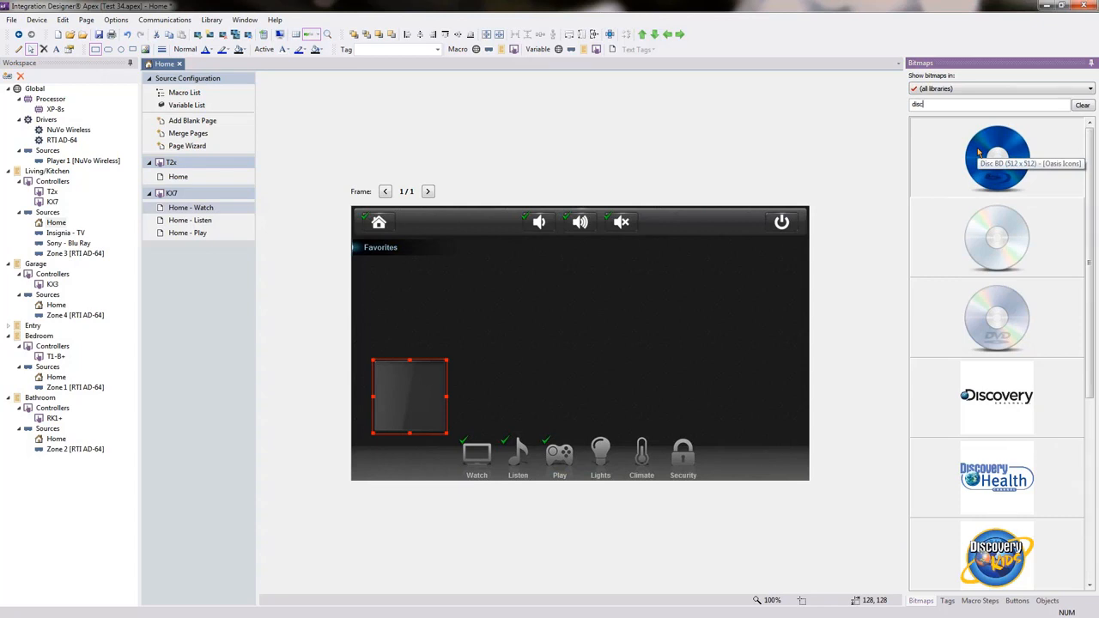
Put the Disc BD image on the empty Watch button and paste a copy beside it.
{"action": "left_click_drag", "start_coordinate": [978, 152], "coordinate": [422, 402]}
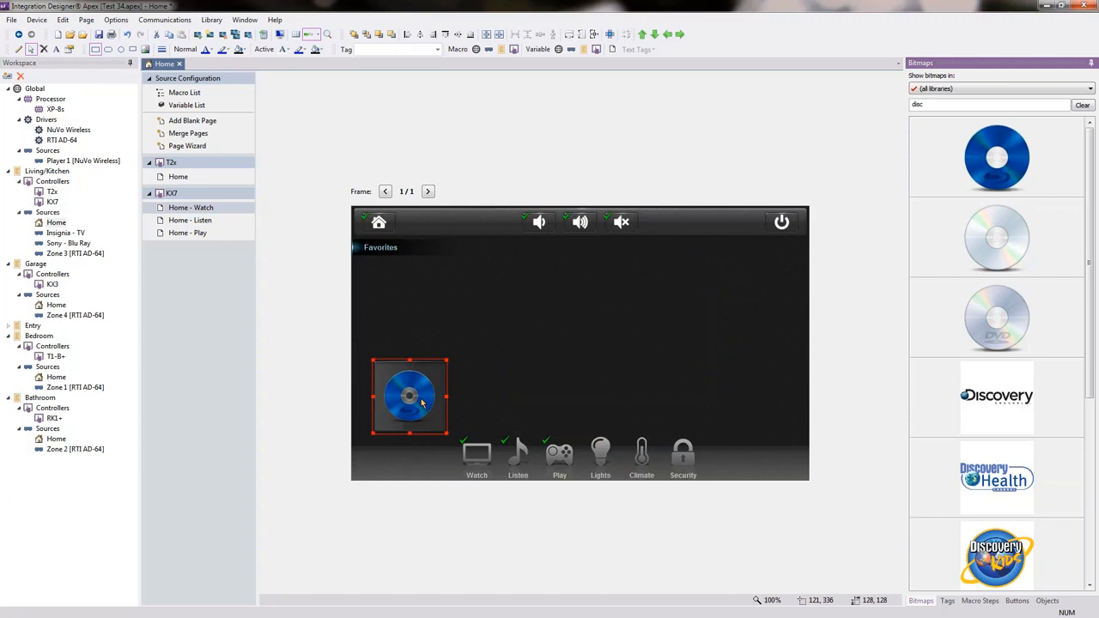
{"action": "left_click", "coordinate": [498, 381]}
{"action": "left_click", "coordinate": [434, 381]}
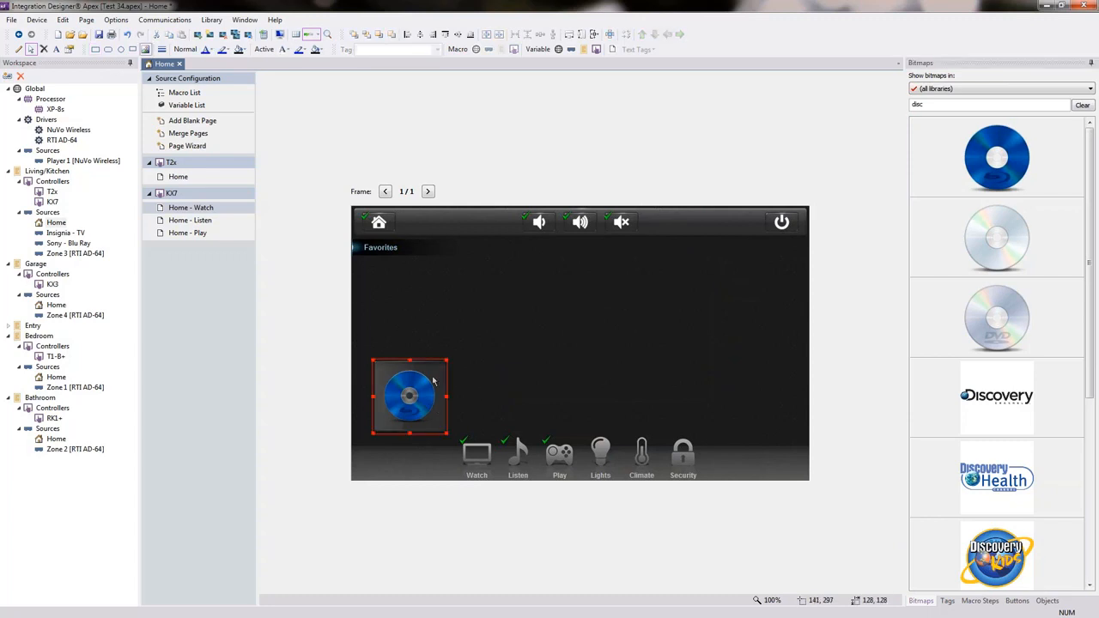
{"action": "key", "text": "ctrl+c"}
{"action": "key", "text": "ctrl+v"}
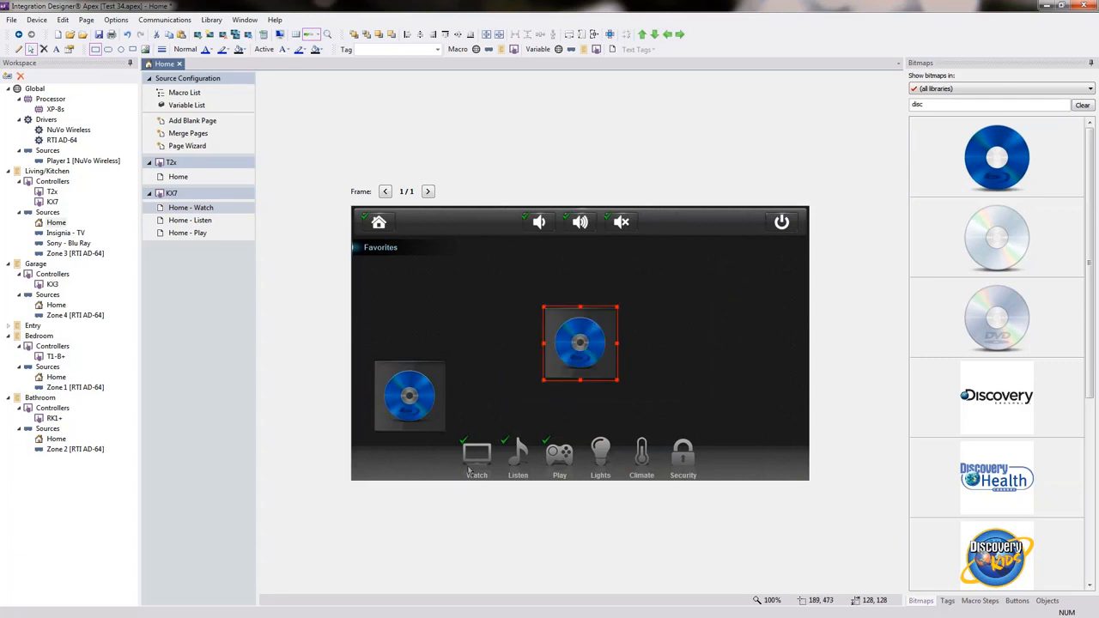
{"action": "left_click_drag", "start_coordinate": [582, 343], "coordinate": [502, 403]}
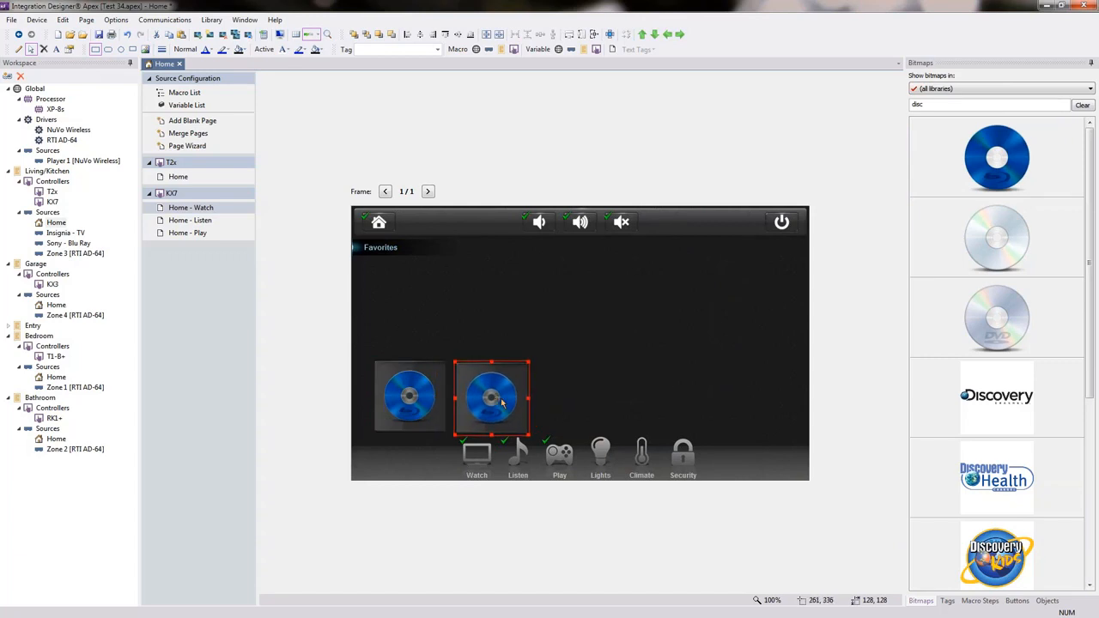
Enlarge the copied disc button, add a small disc copy beside it, and open T2x Home.
{"action": "left_click_drag", "start_coordinate": [528, 364], "coordinate": [624, 254]}
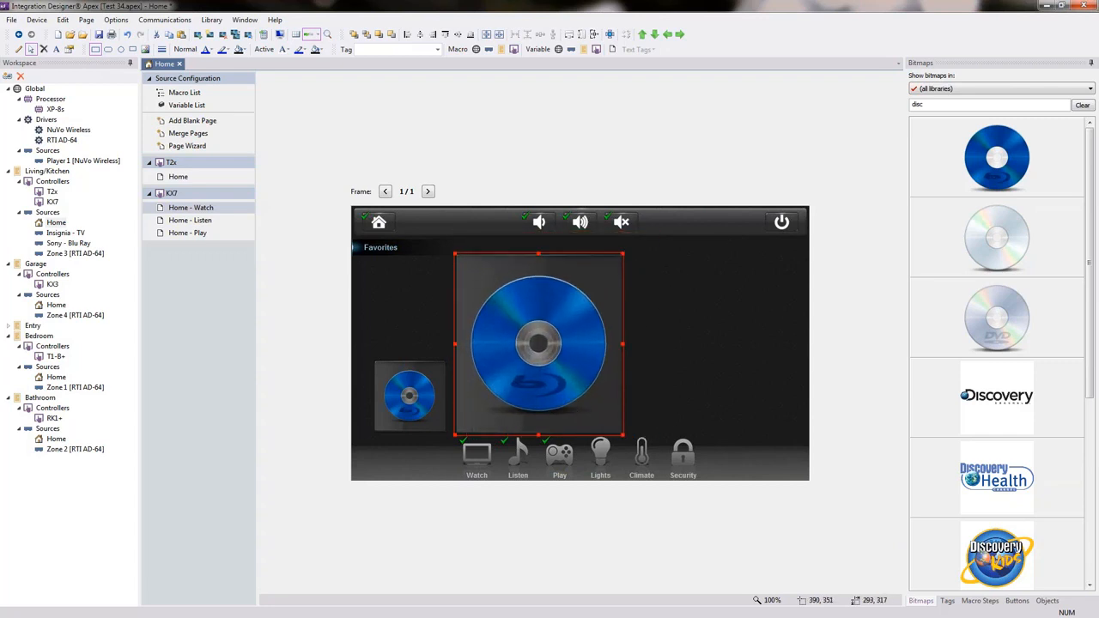
{"action": "left_click_drag", "start_coordinate": [525, 332], "coordinate": [688, 336]}
{"action": "left_click_drag", "start_coordinate": [772, 278], "coordinate": [645, 390]}
{"action": "left_click", "coordinate": [689, 333]}
{"action": "left_click", "coordinate": [602, 360]}
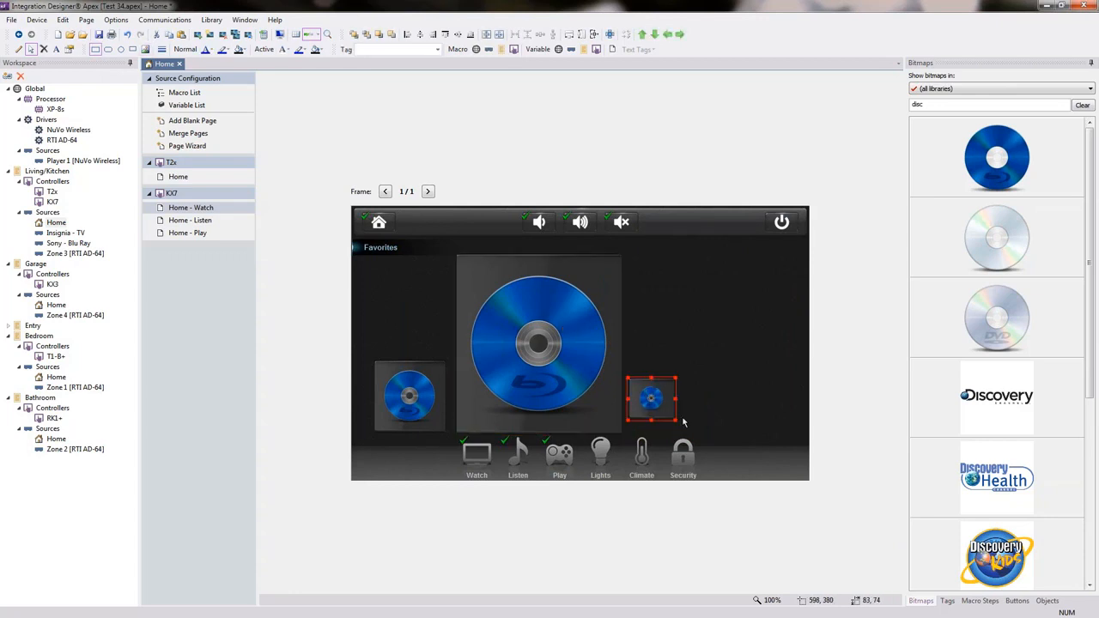
{"action": "left_click", "coordinate": [178, 176]}
{"action": "left_click", "coordinate": [501, 286]}
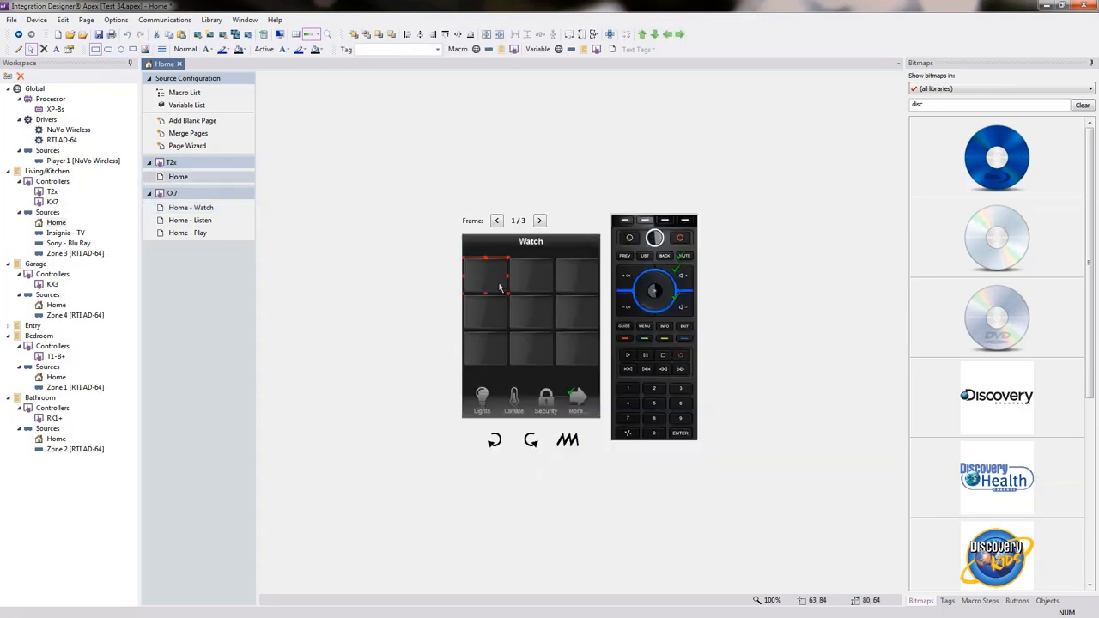
Replace T2x Home's top-left Watch button with the pasted disc button, then return to KX7 Home - Watch.
{"action": "key", "text": "Delete"}
{"action": "key", "text": "ctrl+v"}
{"action": "left_click_drag", "start_coordinate": [526, 310], "coordinate": [497, 270]}
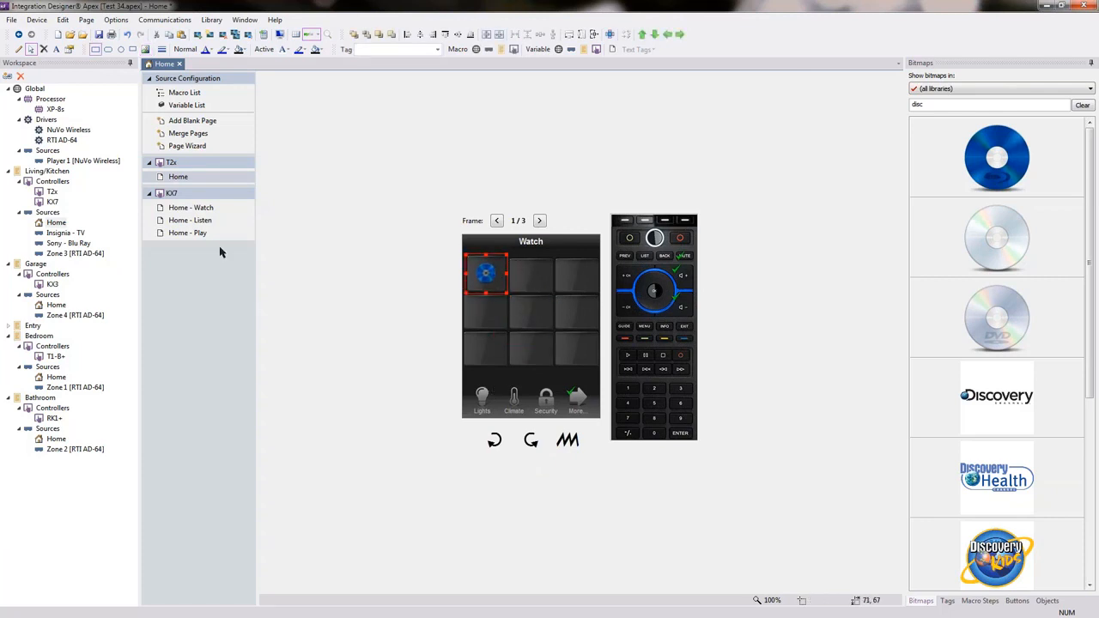
{"action": "left_click", "coordinate": [205, 207]}
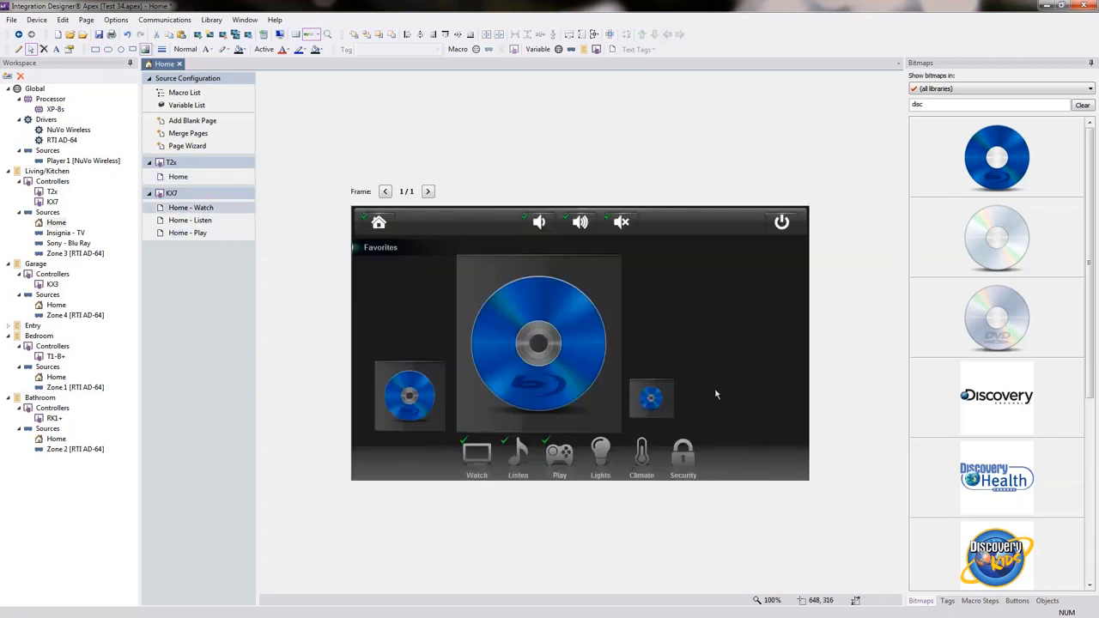
Nudge the small disc tile down and swap the large tile's image for the 'cnn' search's CNN logo.
{"action": "left_click_drag", "start_coordinate": [651, 397], "coordinate": [650, 408]}
{"action": "left_click", "coordinate": [713, 352]}
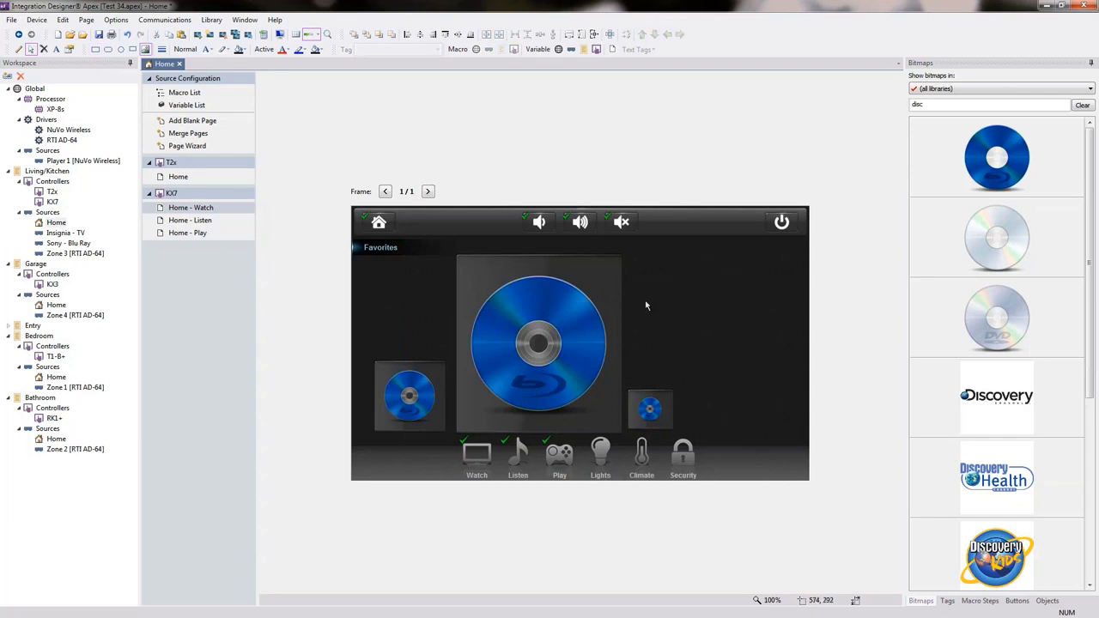
{"action": "left_click", "coordinate": [941, 103]}
{"action": "double_click", "coordinate": [941, 103]}
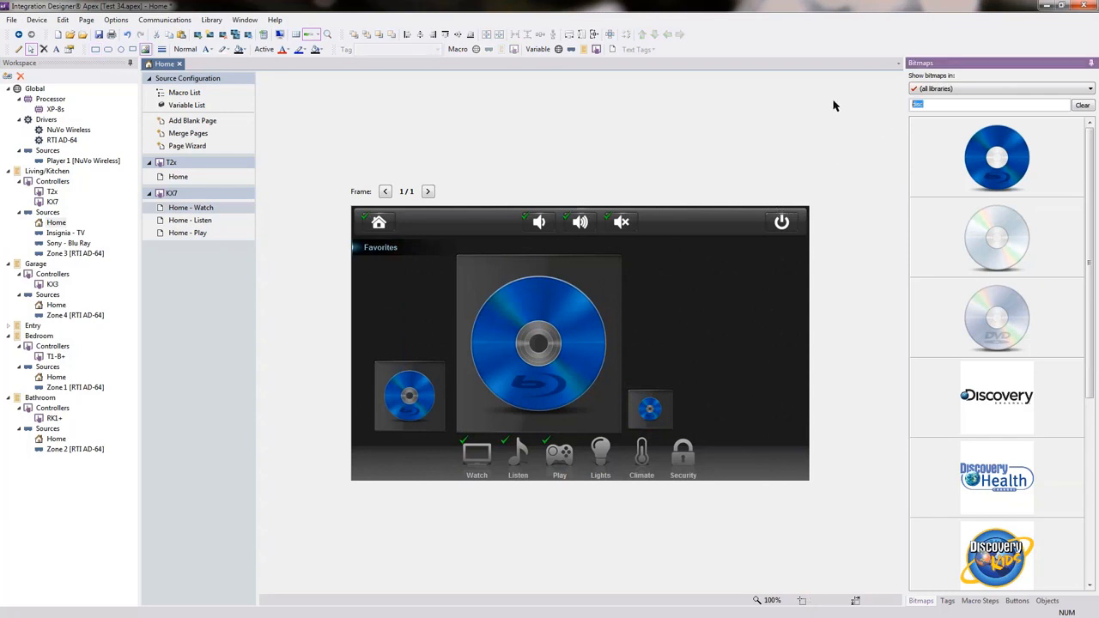
{"action": "type", "text": "cnn"}
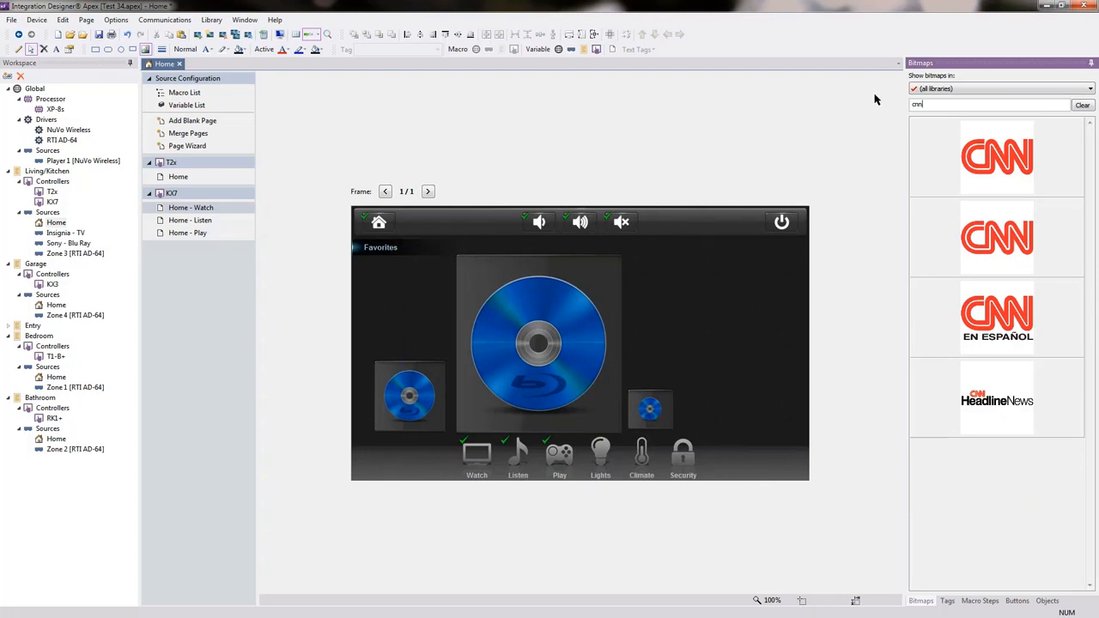
{"action": "left_click_drag", "start_coordinate": [993, 163], "coordinate": [539, 356]}
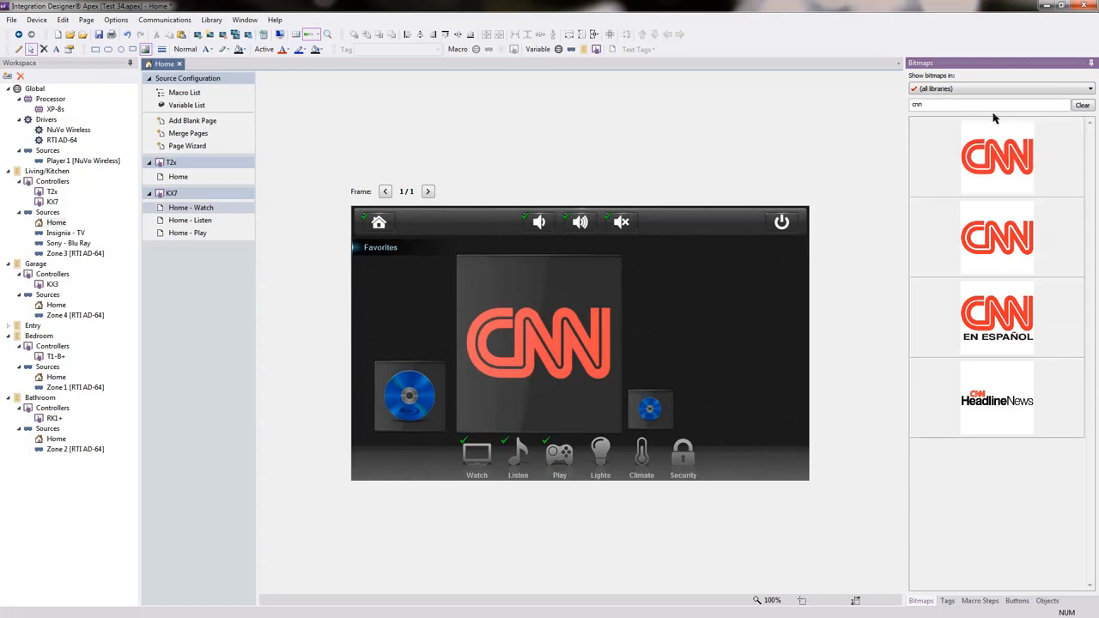
{"action": "left_click_drag", "start_coordinate": [980, 105], "coordinate": [832, 100]}
{"action": "key", "text": "BackSpace"}
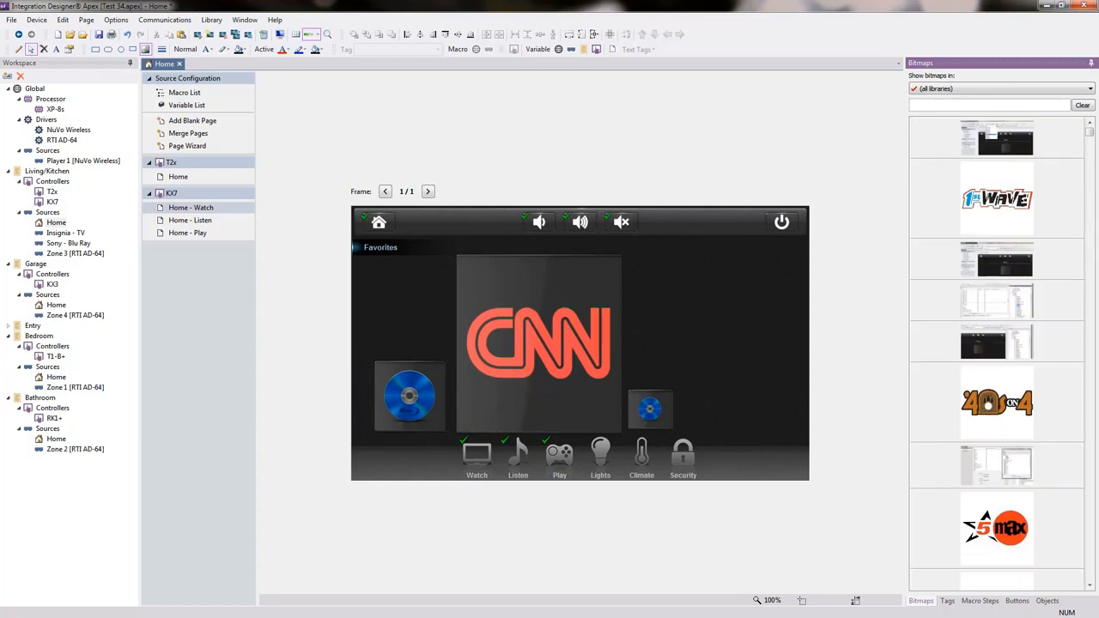
Search 'mtv' and apply MTV 2, then MTV U, to the large tile, clearing the search afterwards.
{"action": "type", "text": "mtv"}
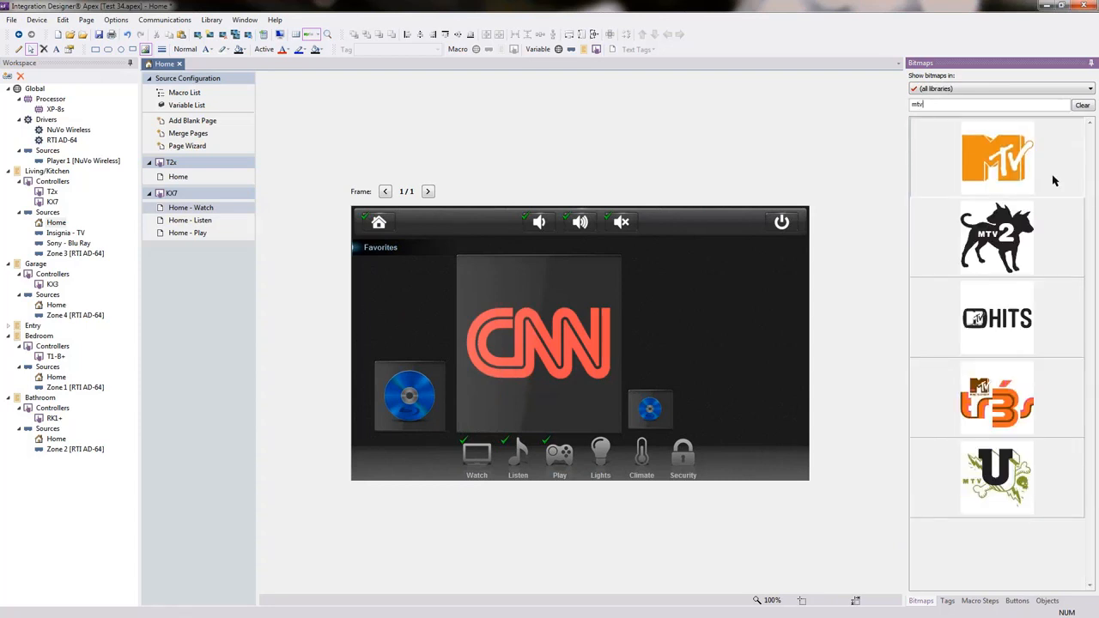
{"action": "left_click", "coordinate": [994, 252]}
{"action": "left_click_drag", "start_coordinate": [995, 251], "coordinate": [539, 343]}
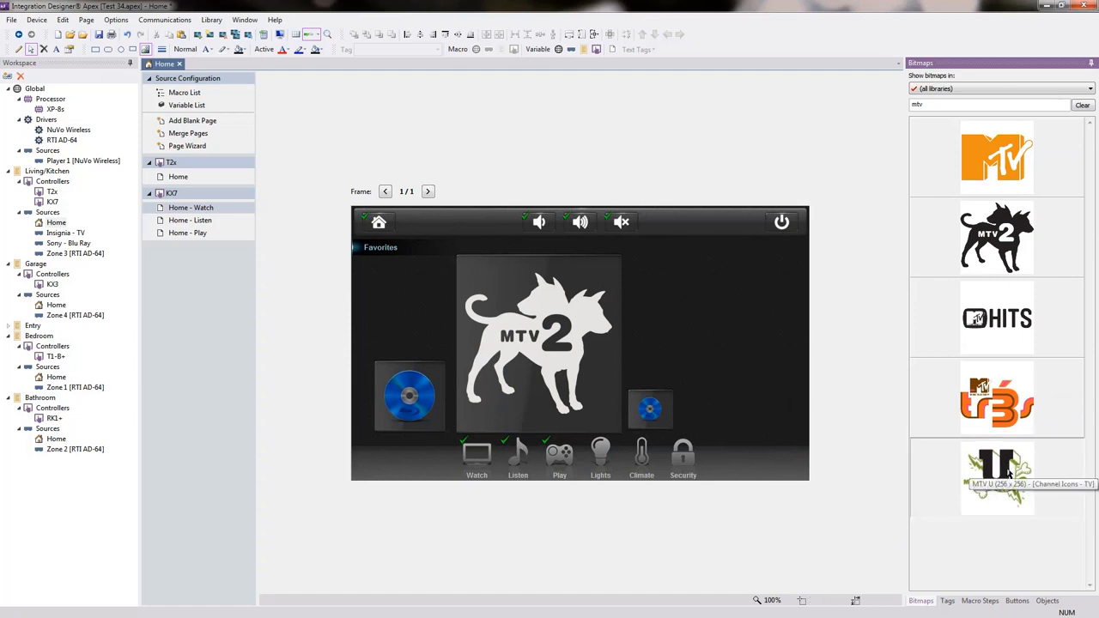
{"action": "left_click_drag", "start_coordinate": [1009, 471], "coordinate": [537, 389]}
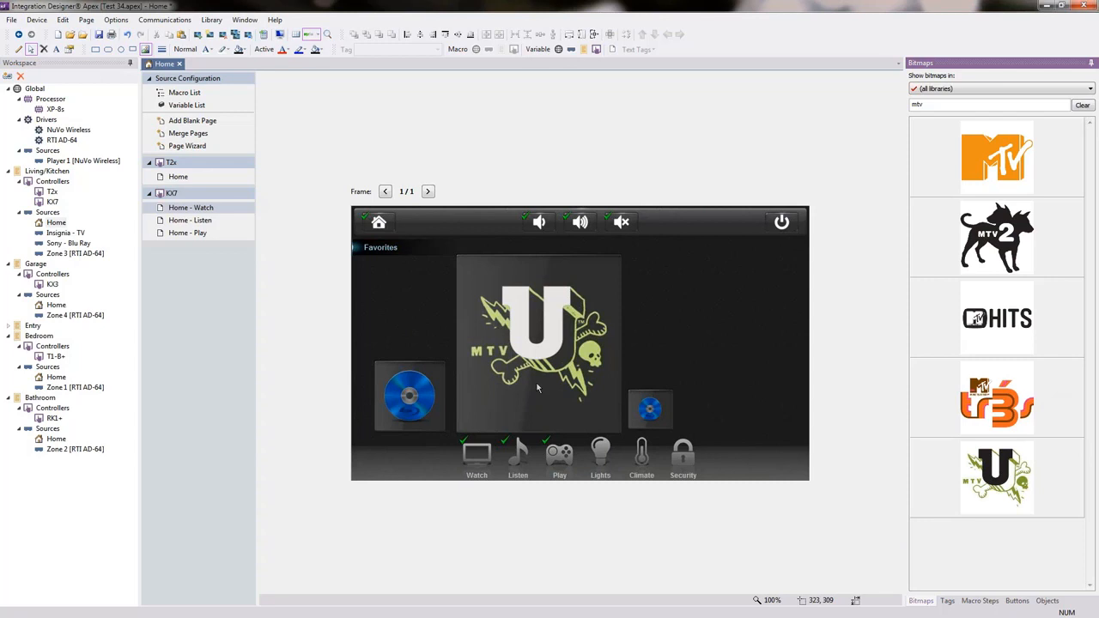
{"action": "double_click", "coordinate": [933, 104]}
{"action": "key", "text": "BackSpace"}
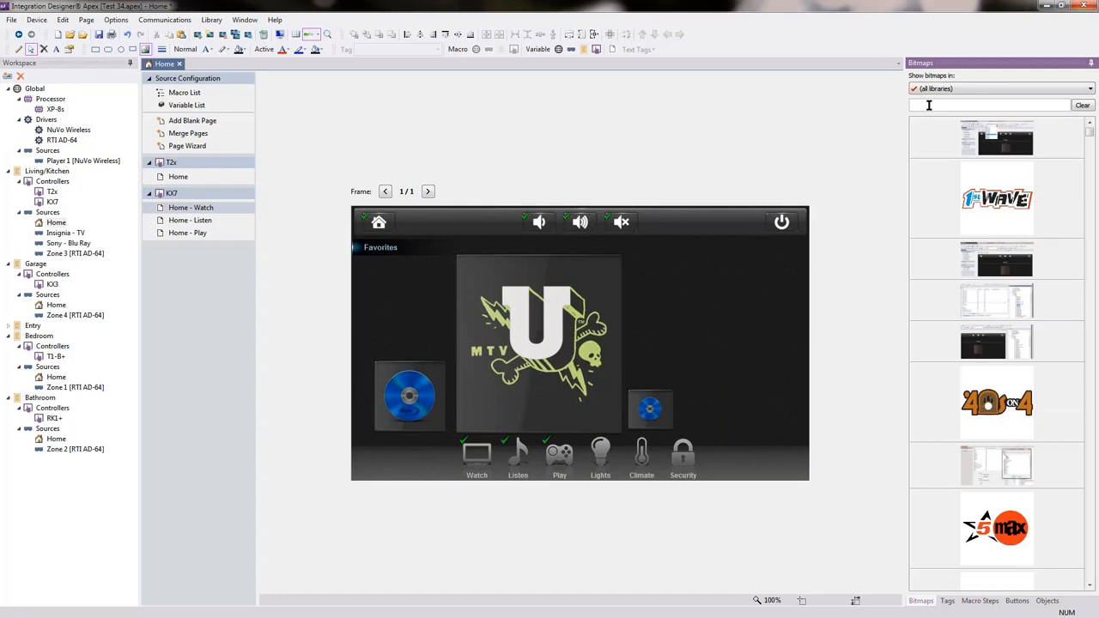
Place a dark rounded-square bitmap from the 'button' search beside MTV U and narrow it.
{"action": "type", "text": "button"}
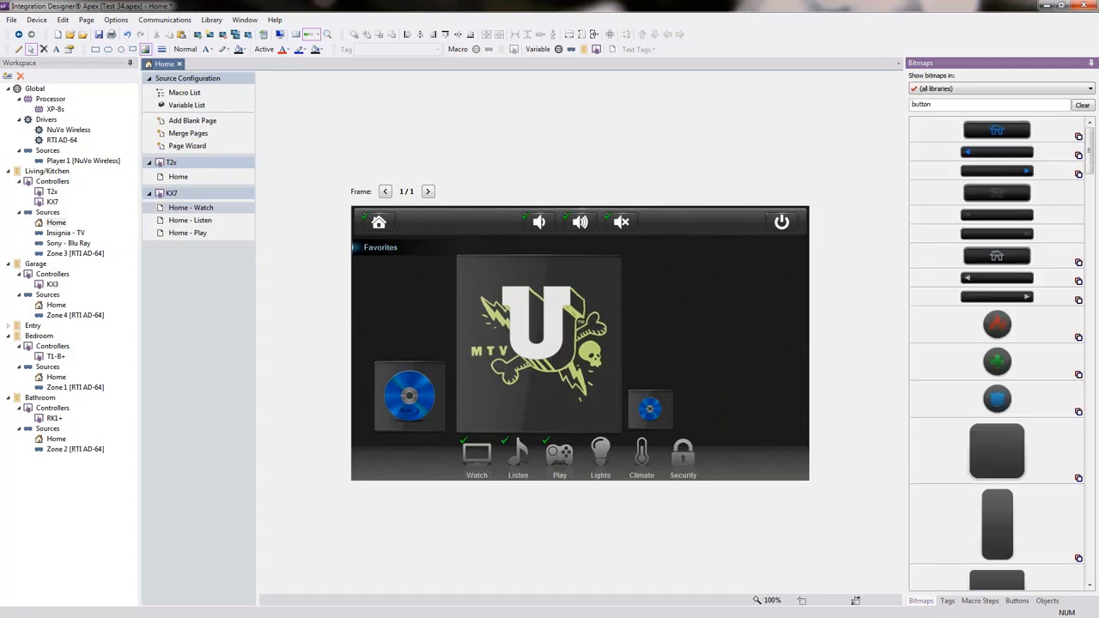
{"action": "left_click_drag", "start_coordinate": [997, 451], "coordinate": [784, 247]}
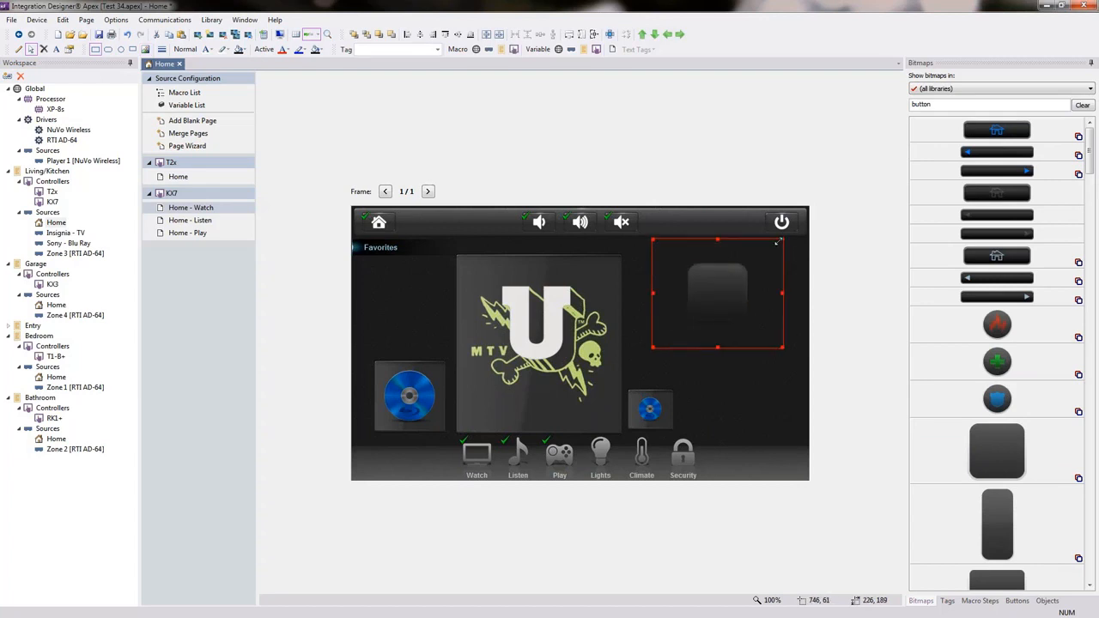
{"action": "left_click_drag", "start_coordinate": [725, 283], "coordinate": [714, 296]}
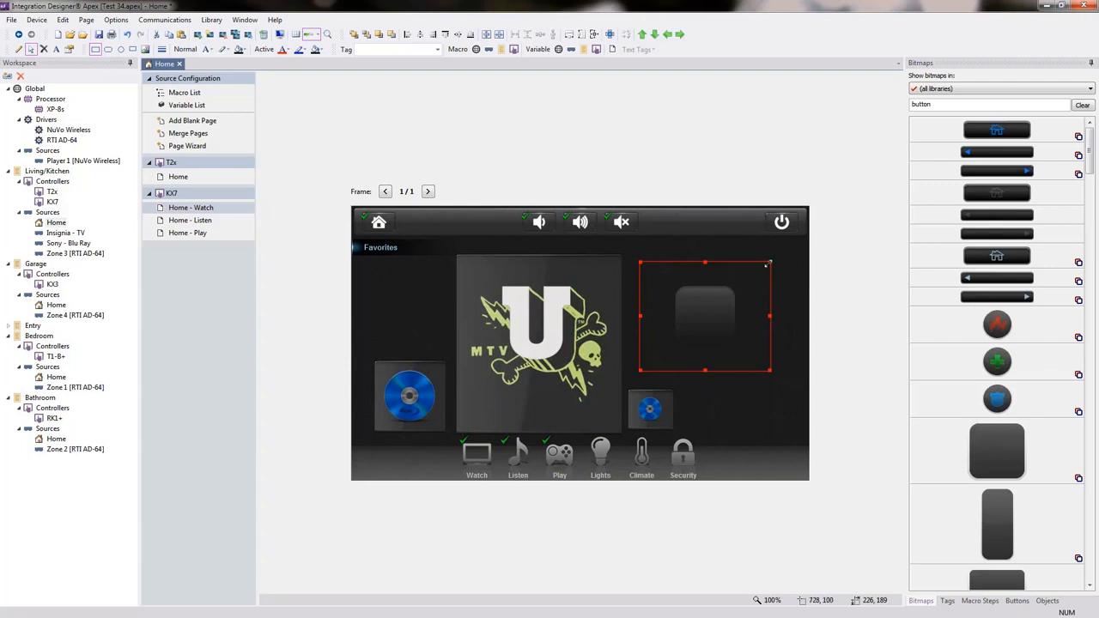
{"action": "mouse_move", "coordinate": [768, 263]}
{"action": "left_mouse_down"}
{"action": "mouse_move", "coordinate": [668, 343]}
{"action": "mouse_move", "coordinate": [714, 306]}
{"action": "mouse_move", "coordinate": [718, 277]}
{"action": "mouse_move", "coordinate": [713, 304]}
{"action": "mouse_move", "coordinate": [756, 256]}
{"action": "left_mouse_up"}
Zoom the view to 125%, adjust the dark button beside MTV U, then delete it.
{"action": "left_click", "coordinate": [318, 35]}
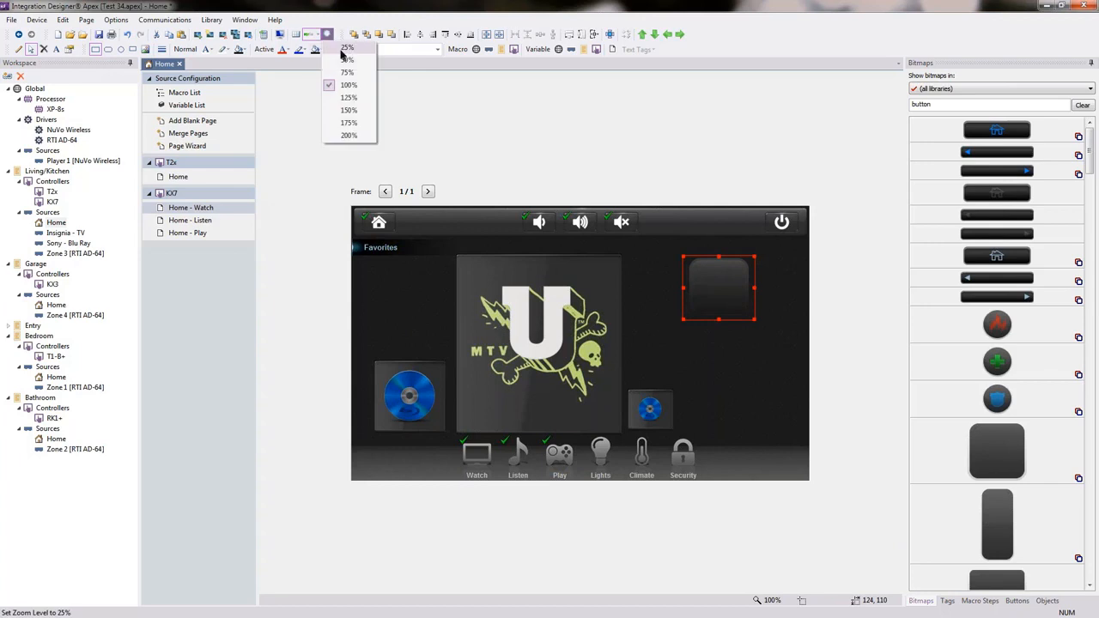
{"action": "left_click", "coordinate": [348, 98]}
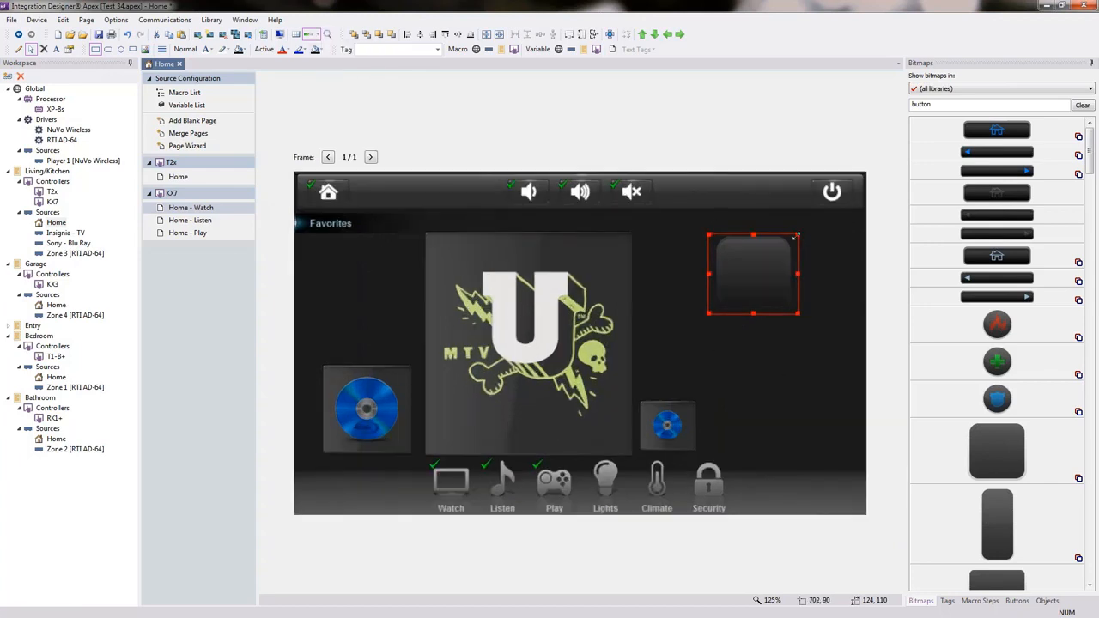
{"action": "left_click_drag", "start_coordinate": [799, 234], "coordinate": [812, 255]}
{"action": "left_click_drag", "start_coordinate": [749, 292], "coordinate": [751, 307]}
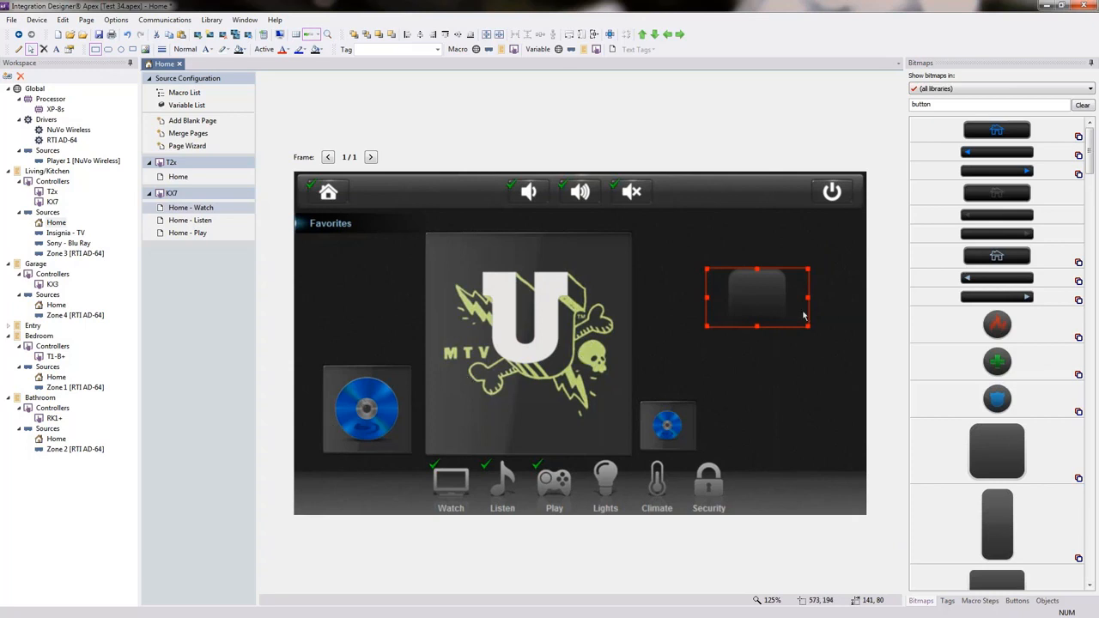
{"action": "key", "text": "Delete"}
{"action": "left_click", "coordinate": [500, 411]}
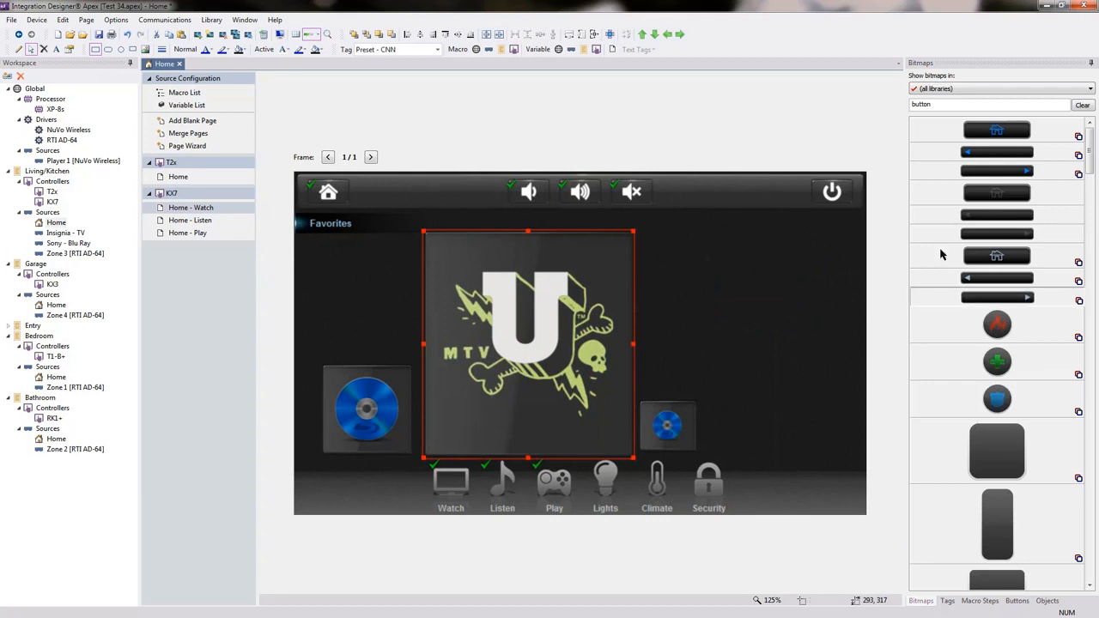
Re-run the 'button' bitmap search and drop a dark square button image right of the small disc tile.
{"action": "left_click_drag", "start_coordinate": [940, 105], "coordinate": [816, 104]}
{"action": "key", "text": "BackSpace"}
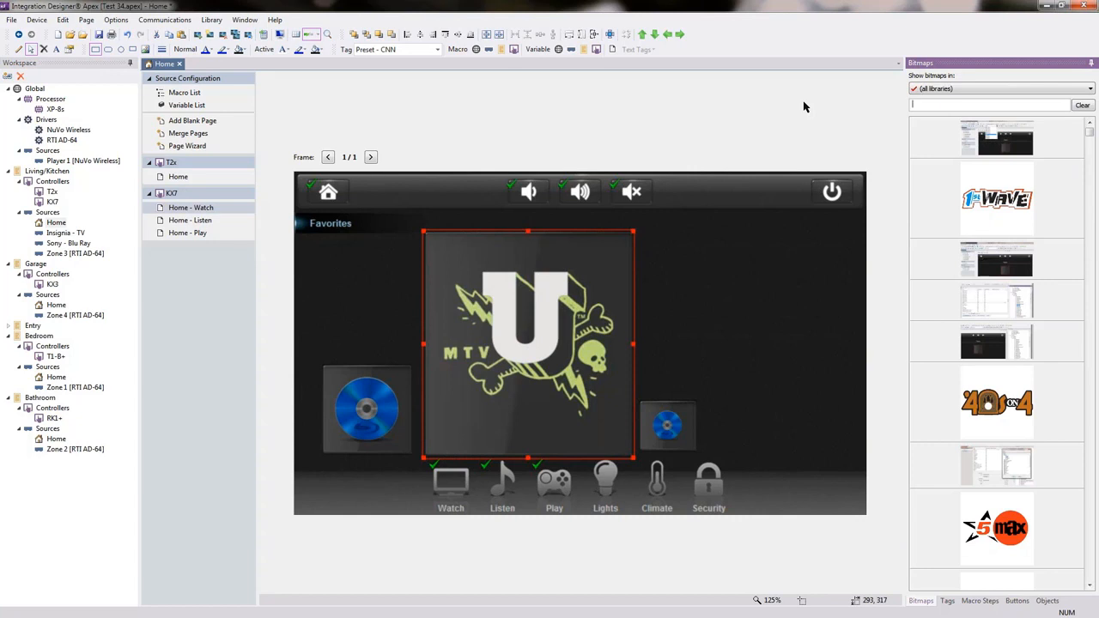
{"action": "type", "text": "button"}
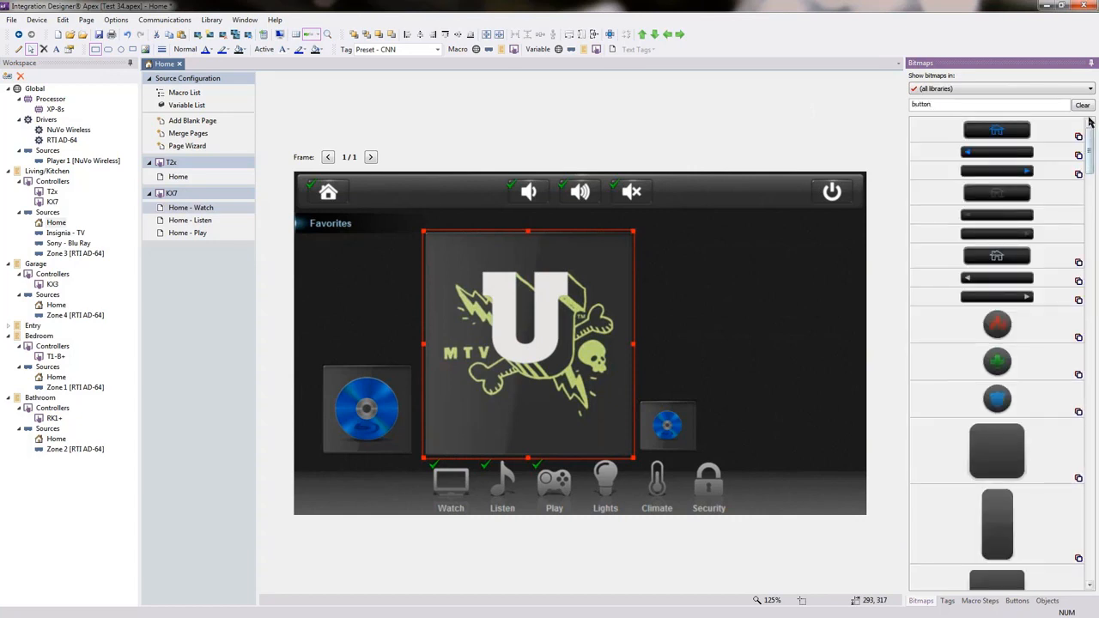
{"action": "left_click_drag", "start_coordinate": [1089, 138], "coordinate": [1086, 546]}
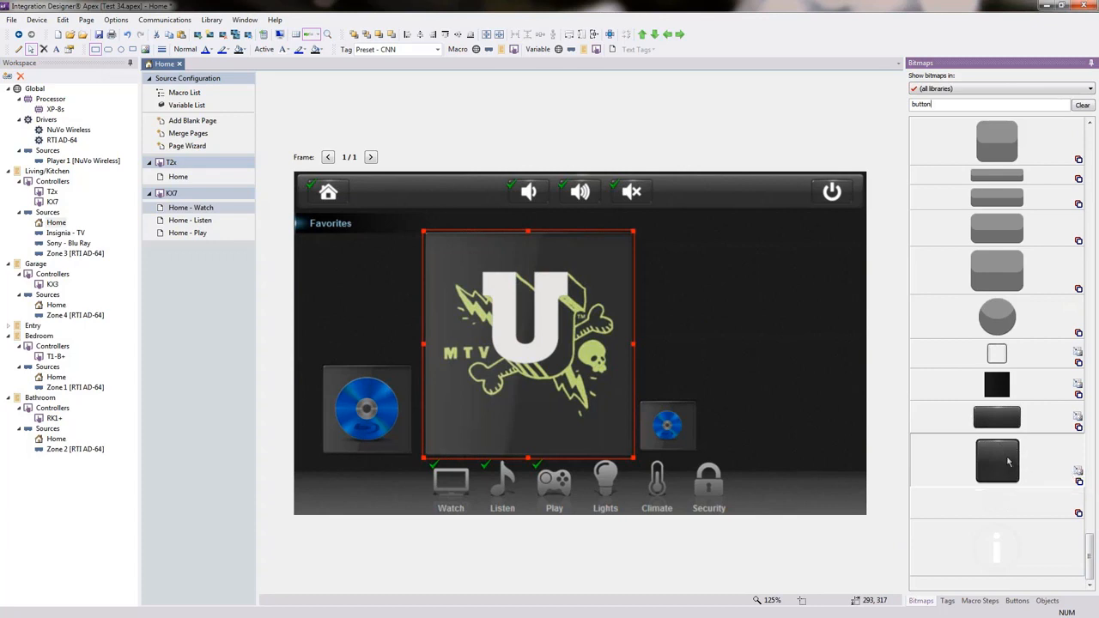
{"action": "left_click_drag", "start_coordinate": [1009, 462], "coordinate": [856, 446]}
Resize and move the dark button into a small wide tile at the page's bottom-right corner.
{"action": "left_click_drag", "start_coordinate": [802, 383], "coordinate": [715, 272]}
{"action": "left_click_drag", "start_coordinate": [770, 338], "coordinate": [784, 483]}
{"action": "left_click_drag", "start_coordinate": [693, 374], "coordinate": [759, 365]}
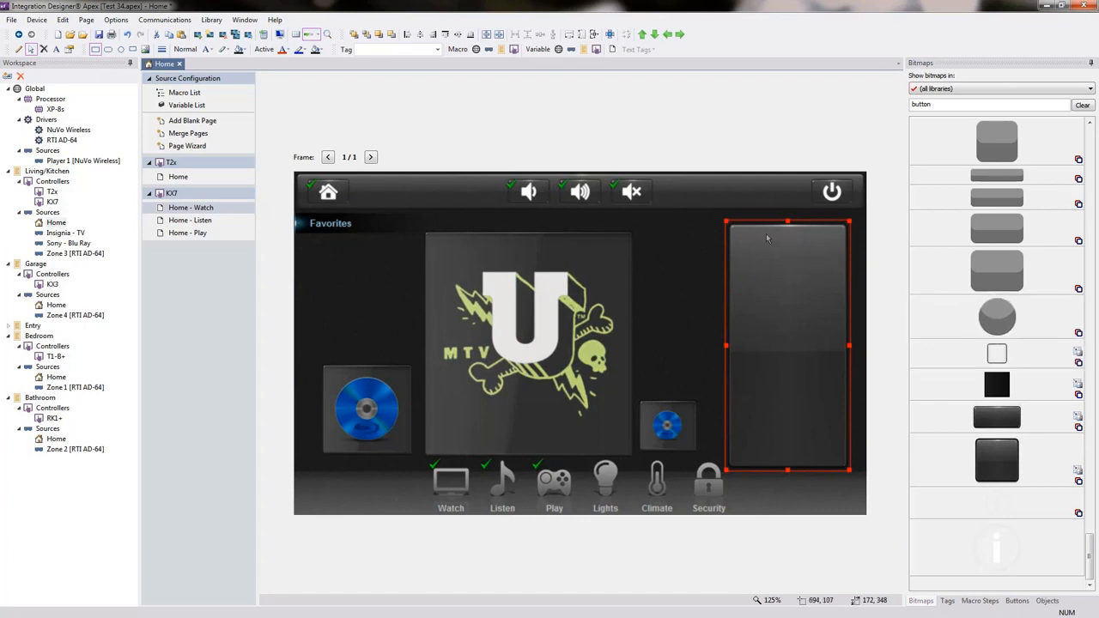
{"action": "left_click_drag", "start_coordinate": [727, 222], "coordinate": [779, 428]}
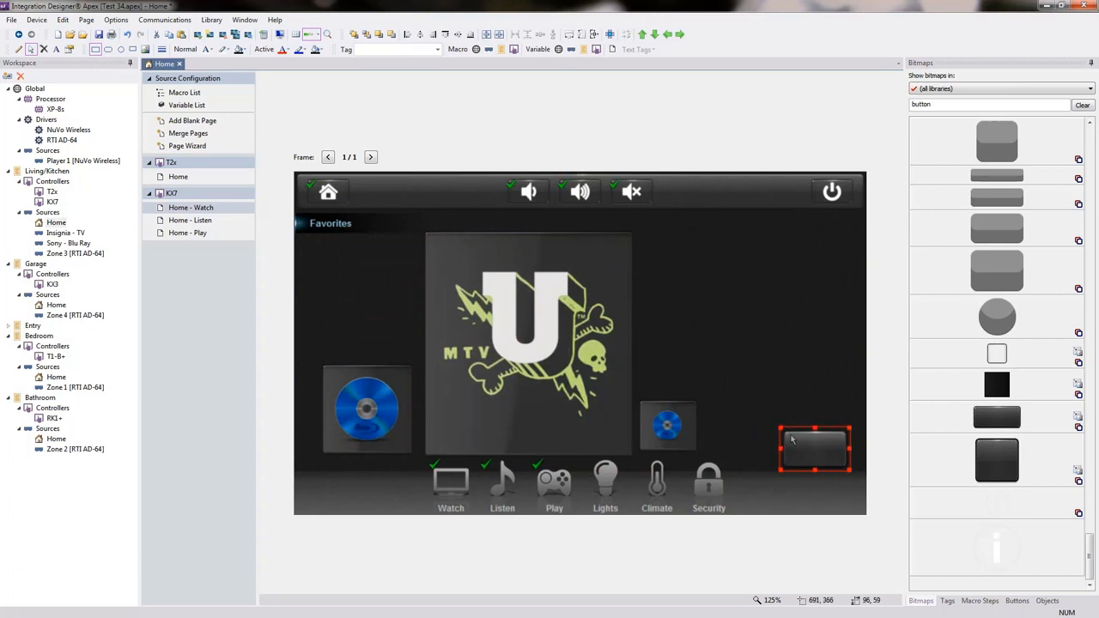
{"action": "left_click", "coordinate": [612, 366]}
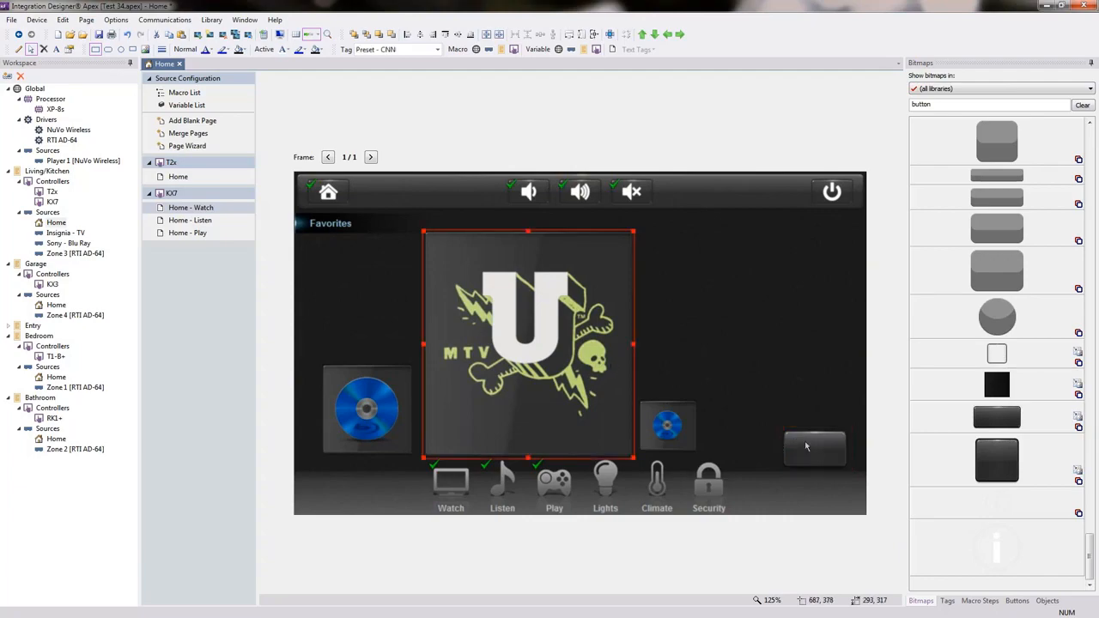